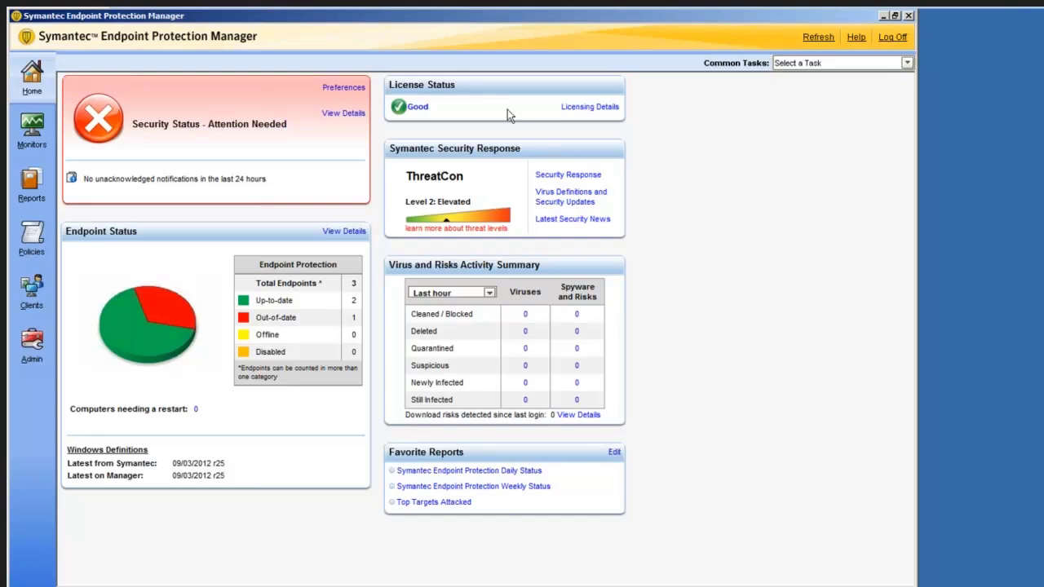
# Review the security status details, examine the Unknown Device Failures section, and close the details.
pyautogui.click(343, 113)
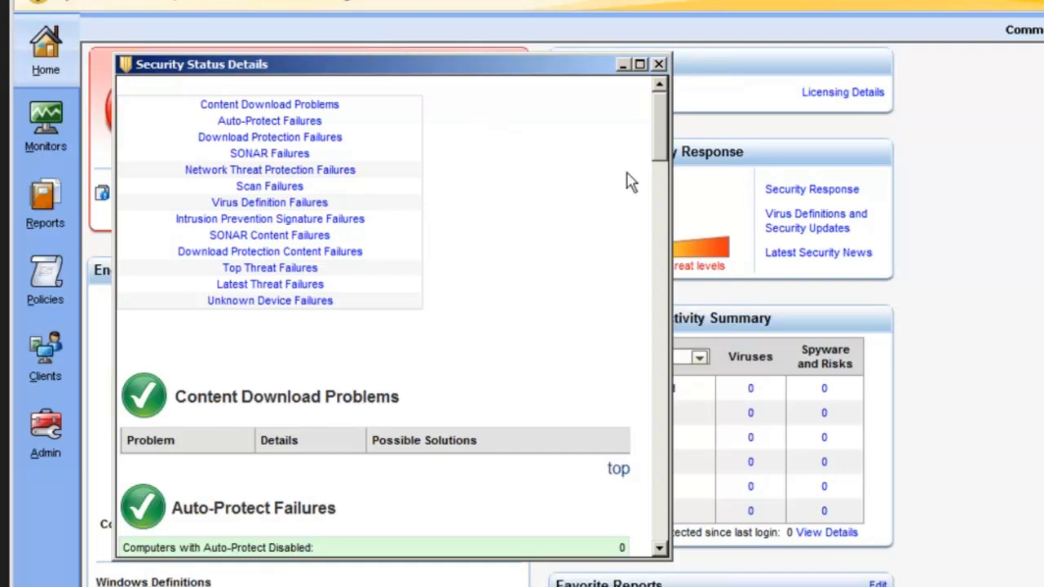
pyautogui.moveTo(664, 147); pyautogui.dragTo(660, 93)
pyautogui.click(298, 302)
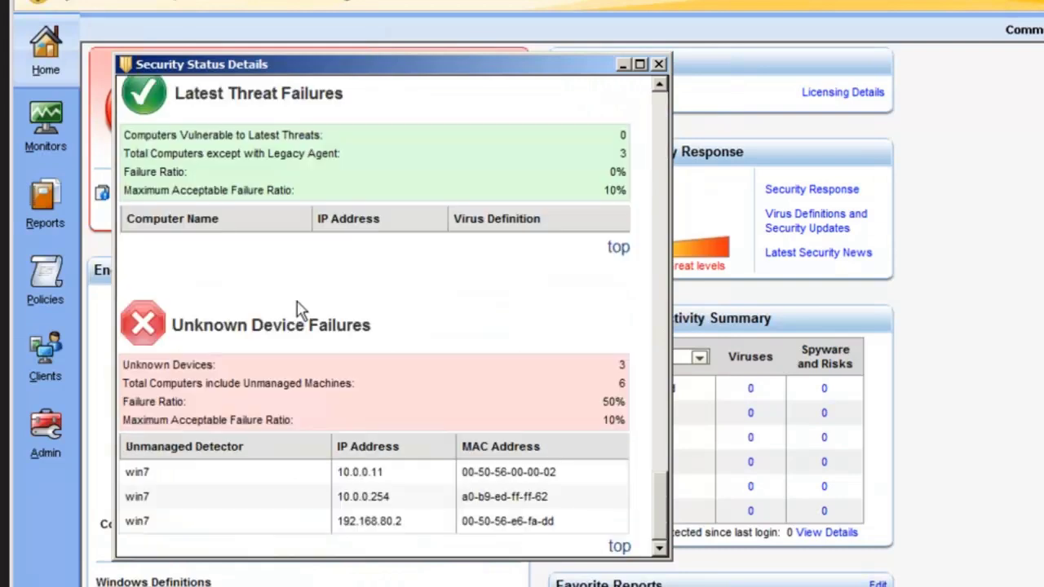
pyautogui.click(660, 63)
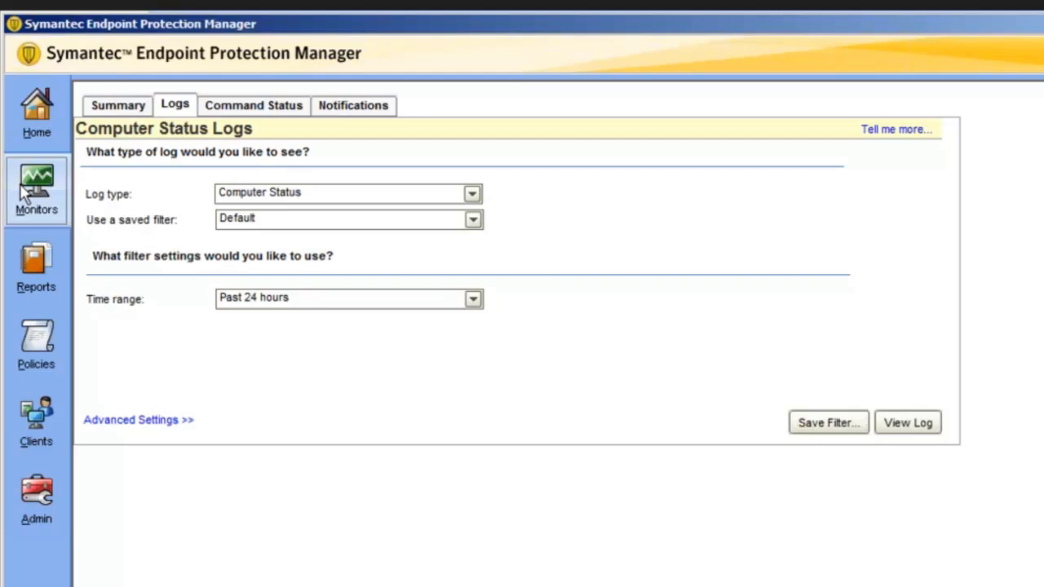
# View the reports area and its list of scheduled reports.
pyautogui.click(29, 283)
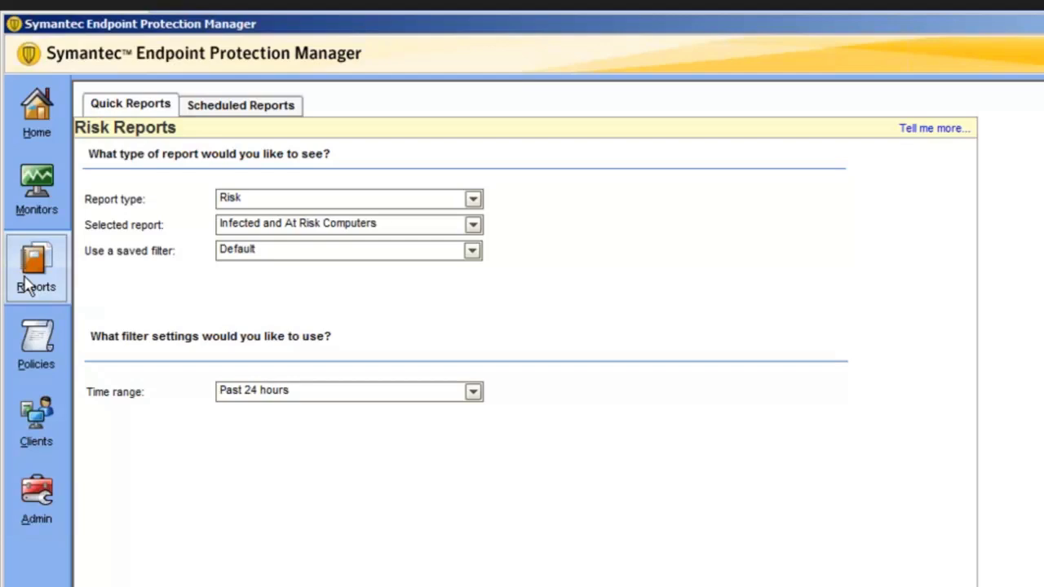
pyautogui.click(259, 110)
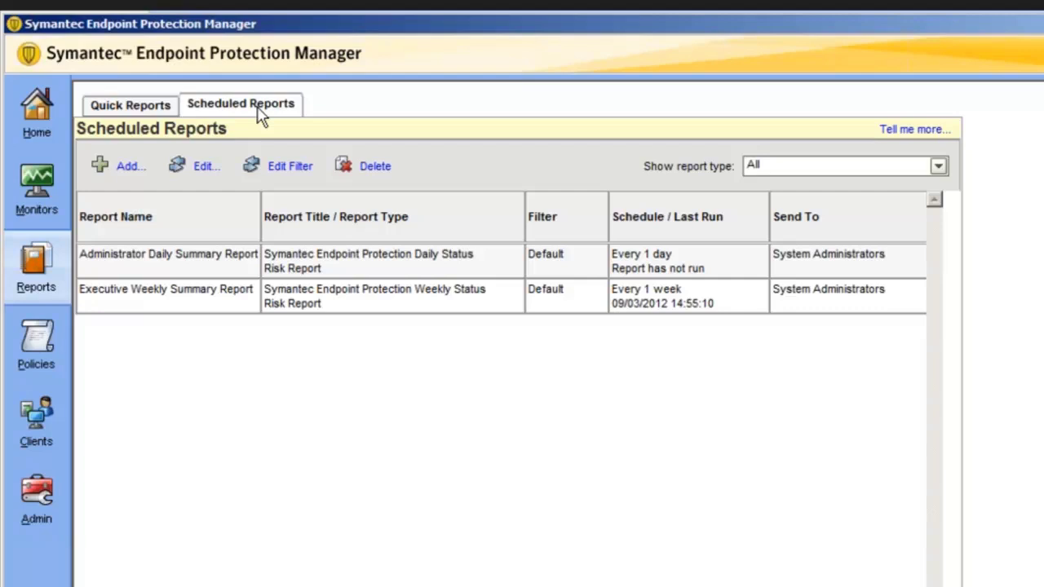
# Review the Virus and Spyware Protection and Firewall policies, with the Policy Components list expanded.
pyautogui.click(36, 354)
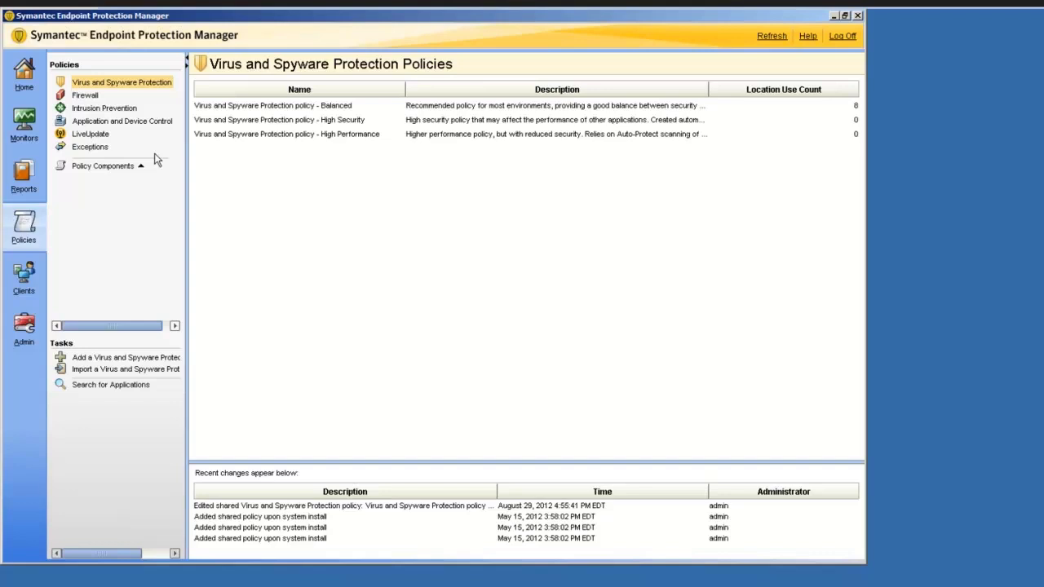
pyautogui.click(141, 168)
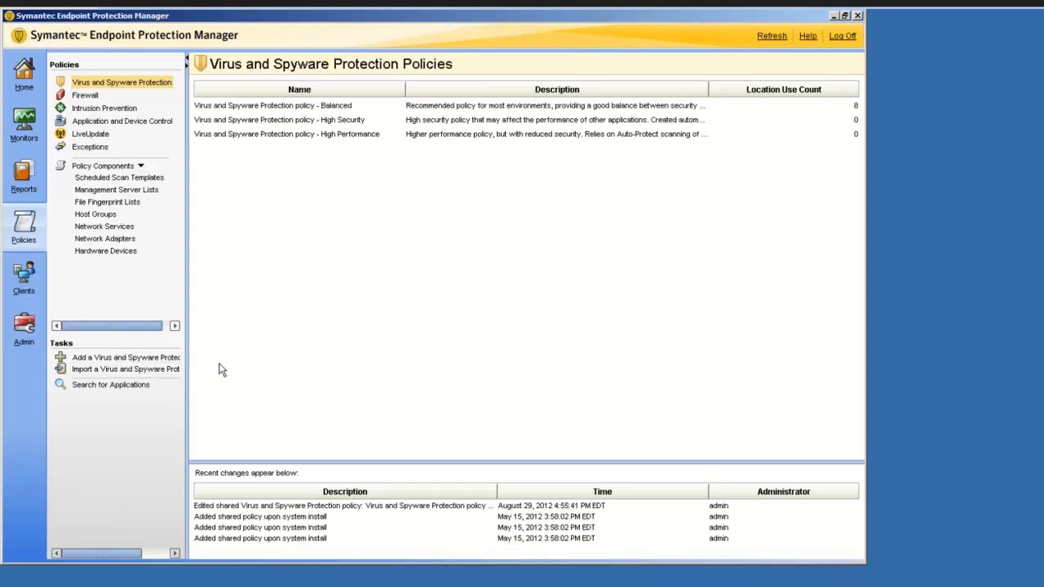
pyautogui.click(314, 108)
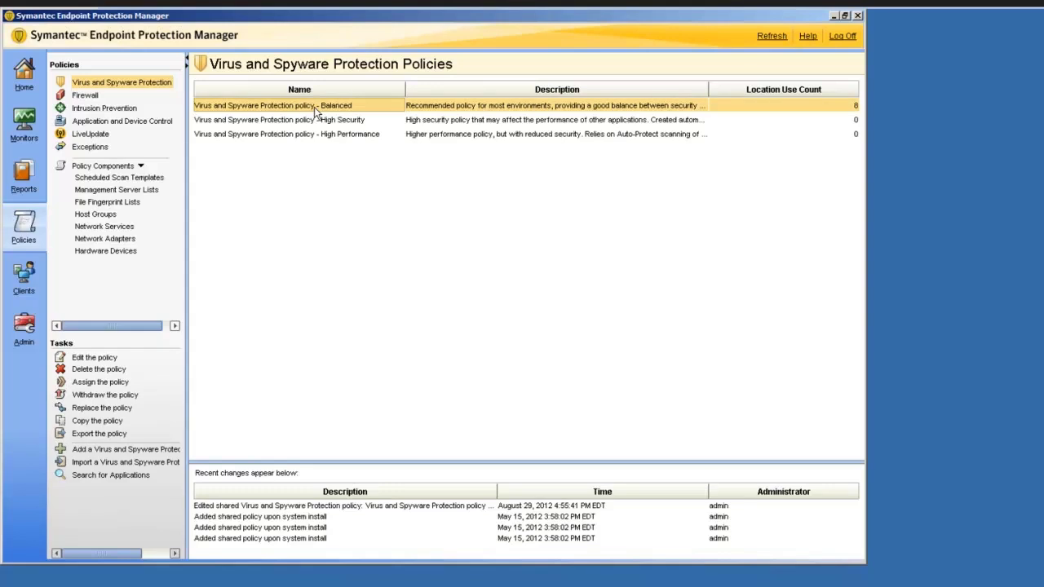
pyautogui.click(85, 95)
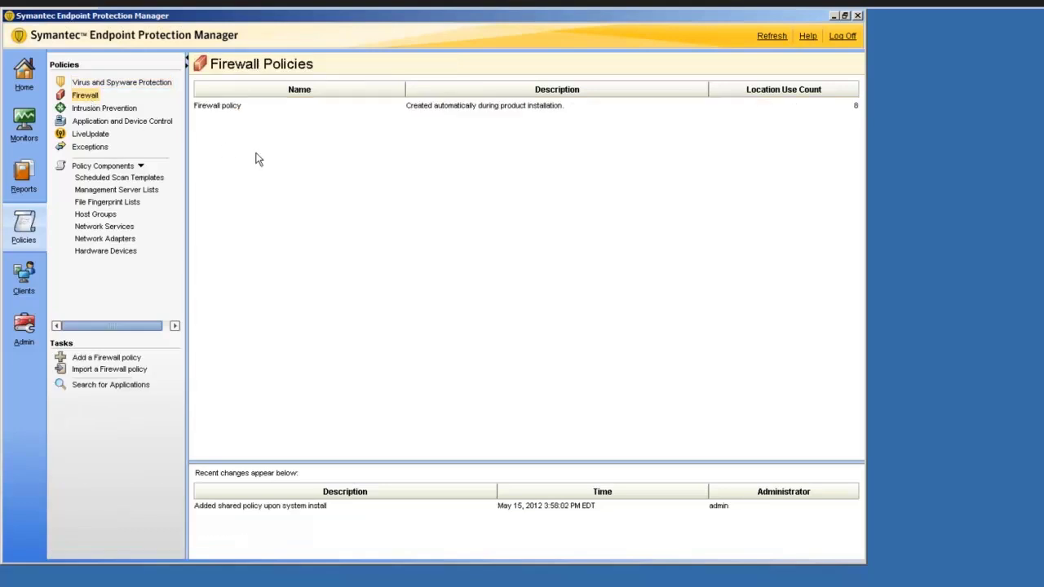
pyautogui.click(237, 114)
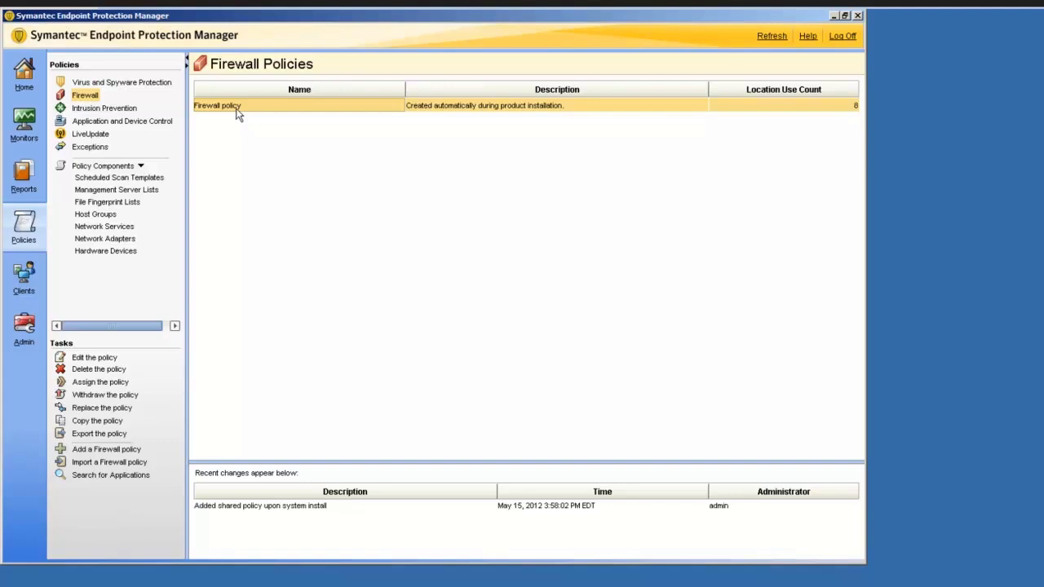
pyautogui.click(142, 87)
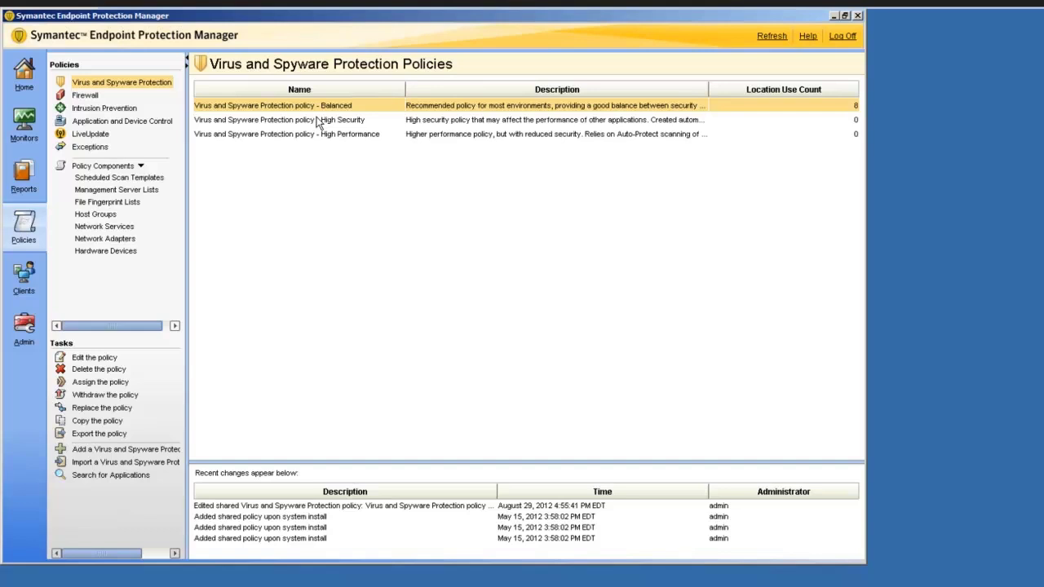
# Expand the Sales client group and view the clients in its Servers subgroup.
pyautogui.click(24, 279)
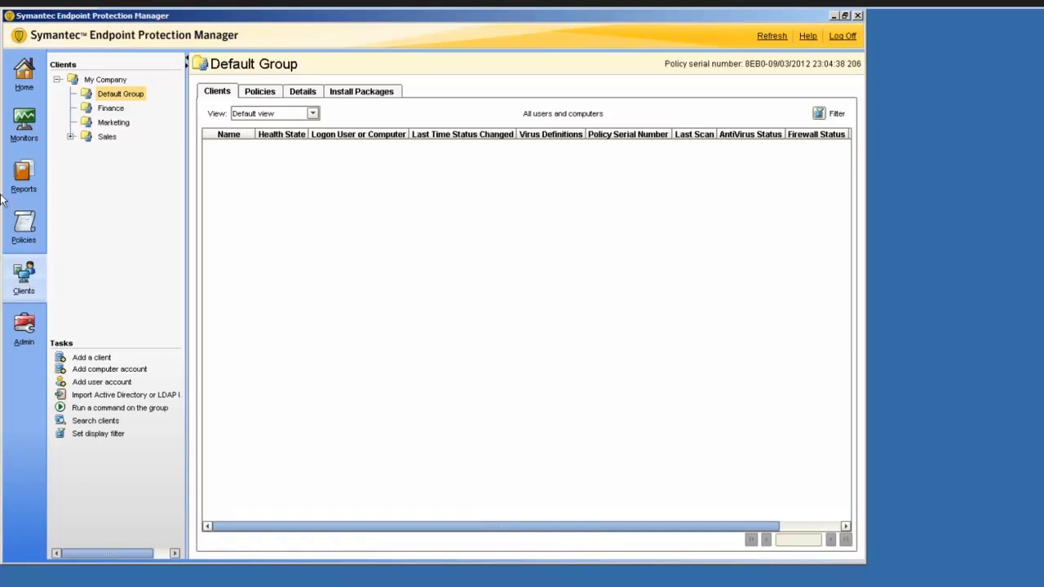
pyautogui.click(70, 136)
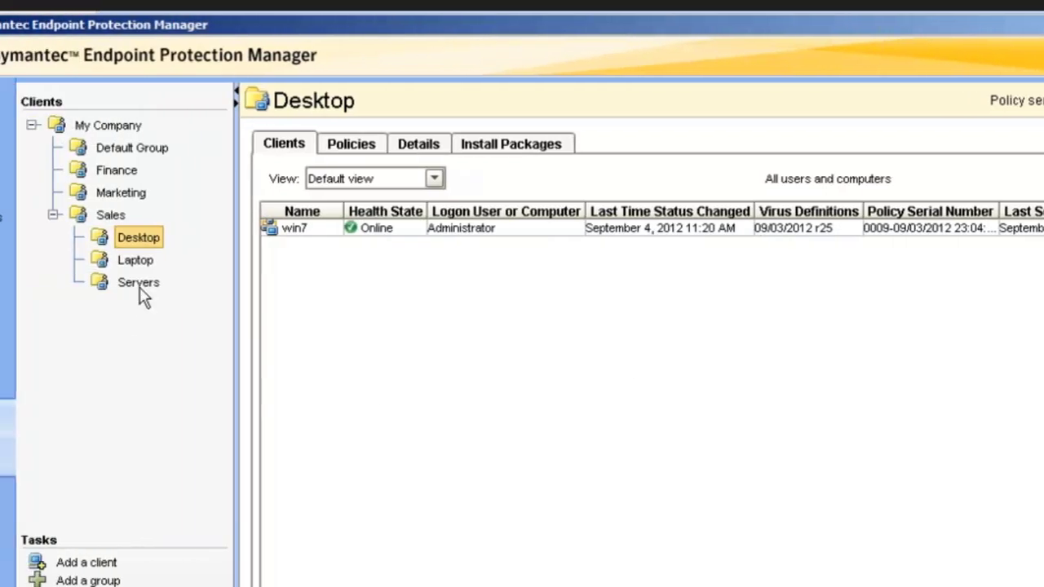
pyautogui.click(138, 284)
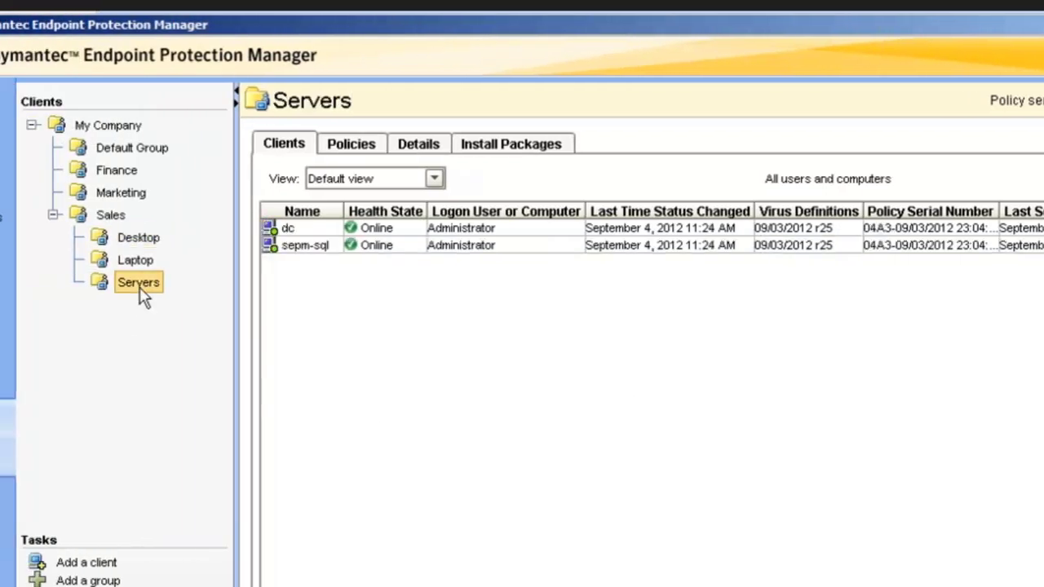
# Examine the Servers group's policies, details and install packages, comparing its details with those of the Desktop group.
pyautogui.click(359, 155)
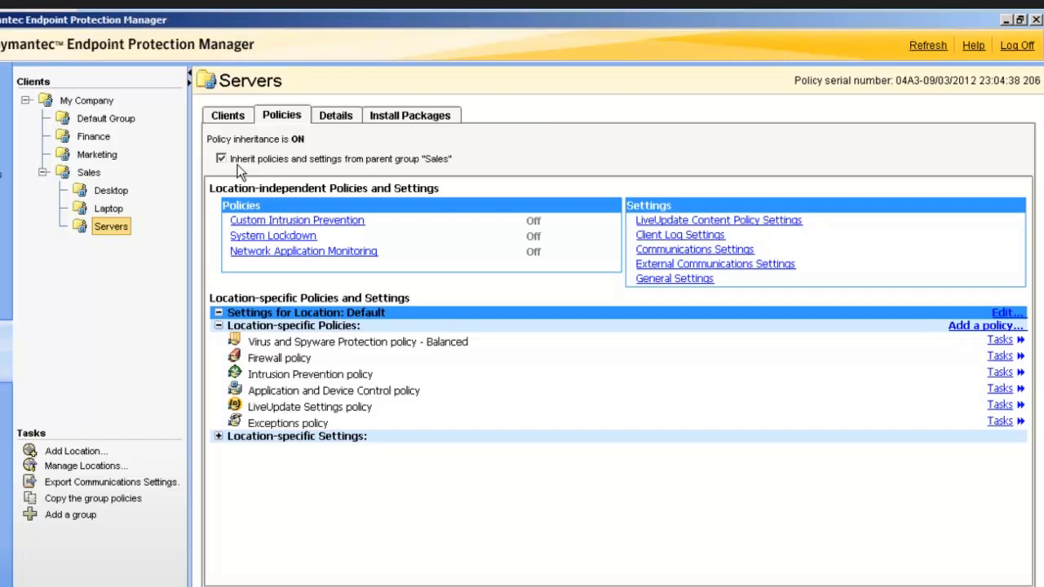
pyautogui.click(330, 117)
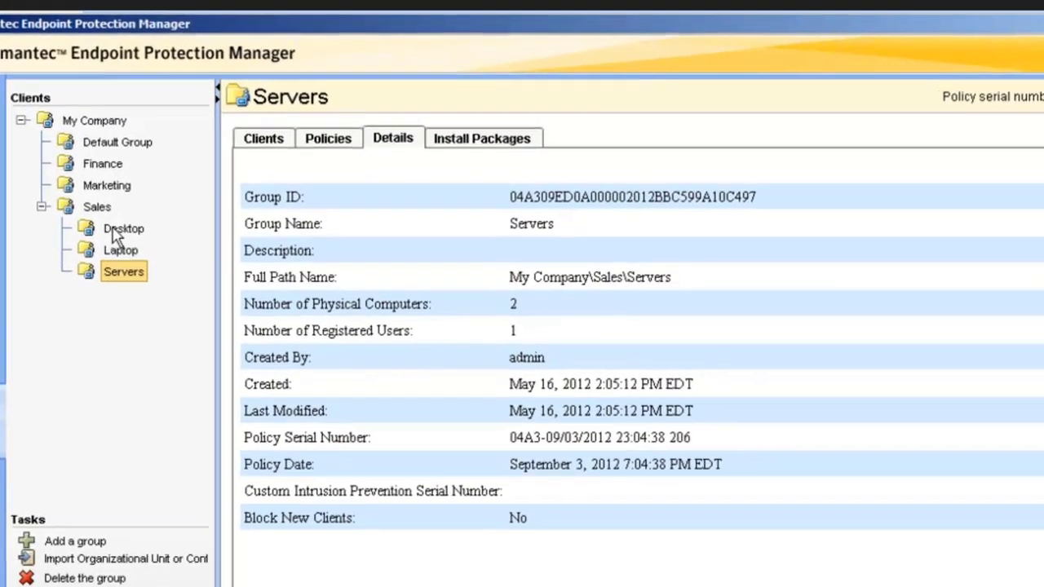
pyautogui.click(105, 192)
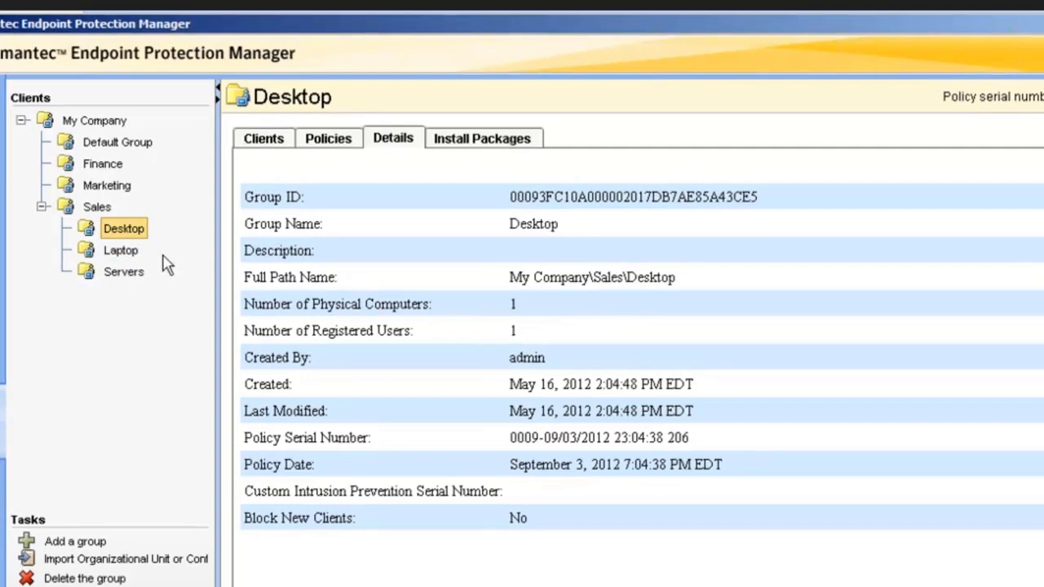
pyautogui.click(135, 275)
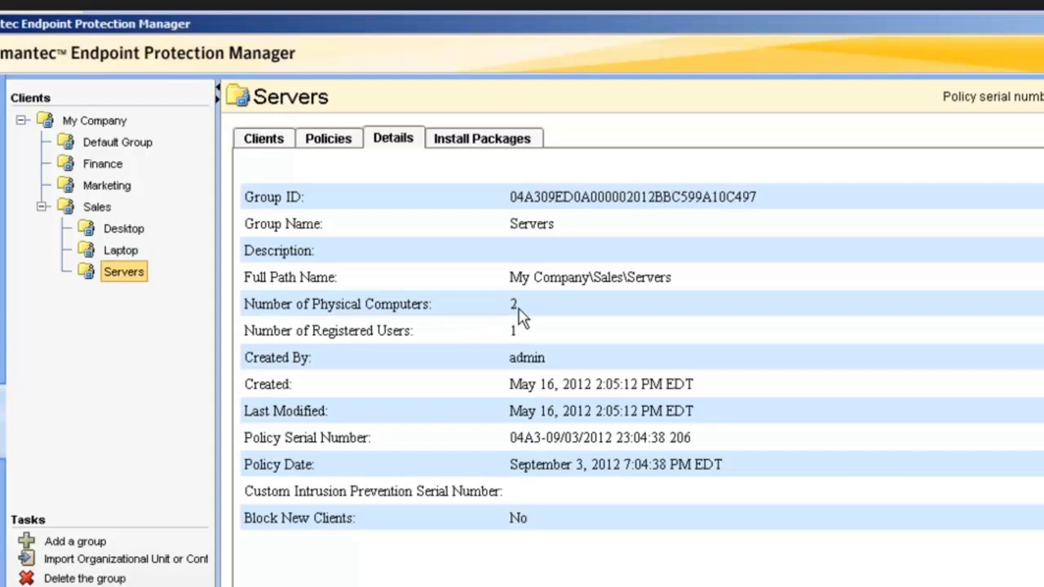
pyautogui.click(477, 145)
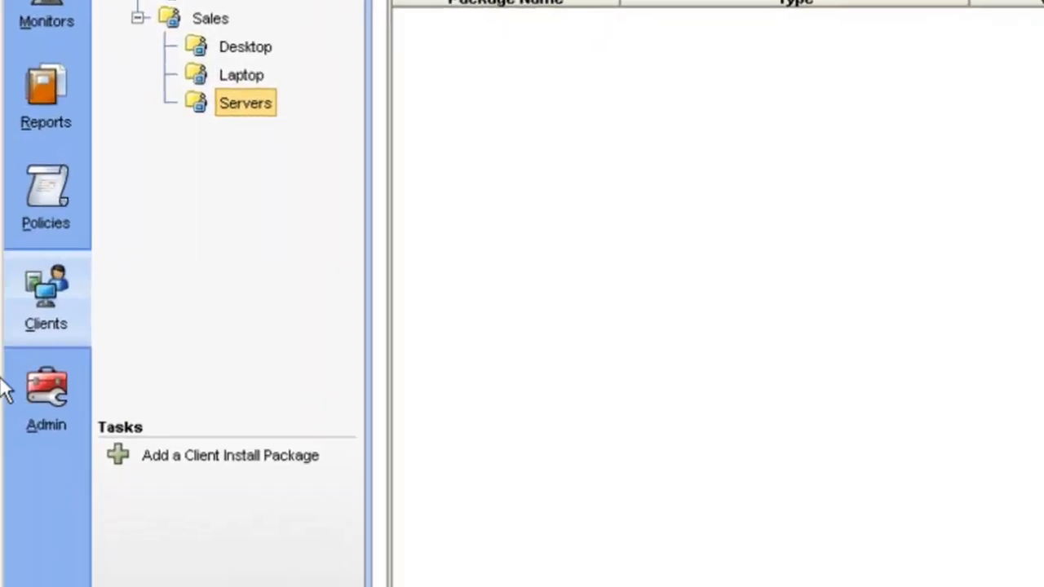
# Start adding a limited administrator with rights to manage all policy types except Exceptions, and discard the new account.
pyautogui.click(51, 393)
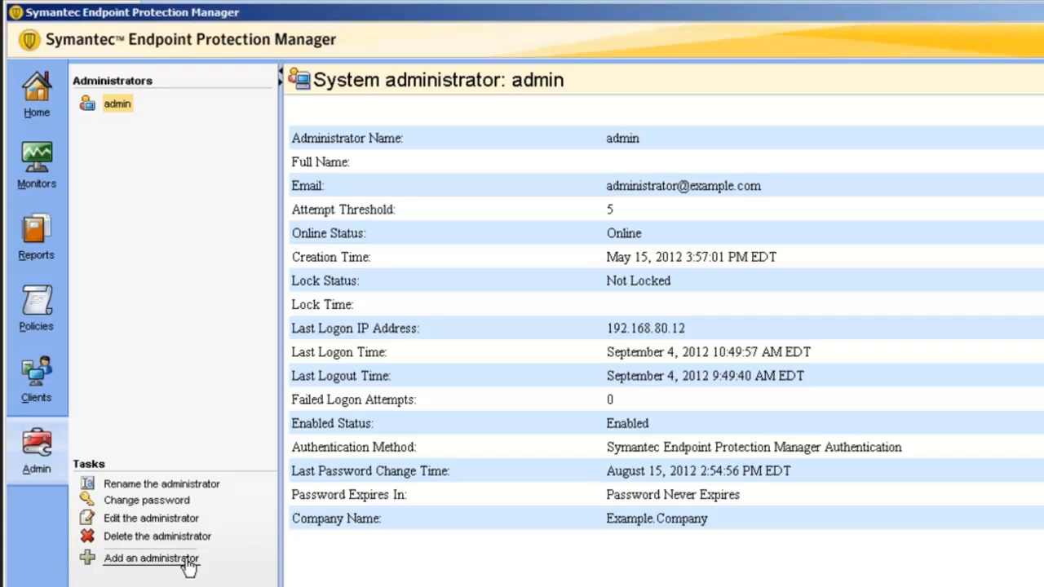
pyautogui.click(186, 561)
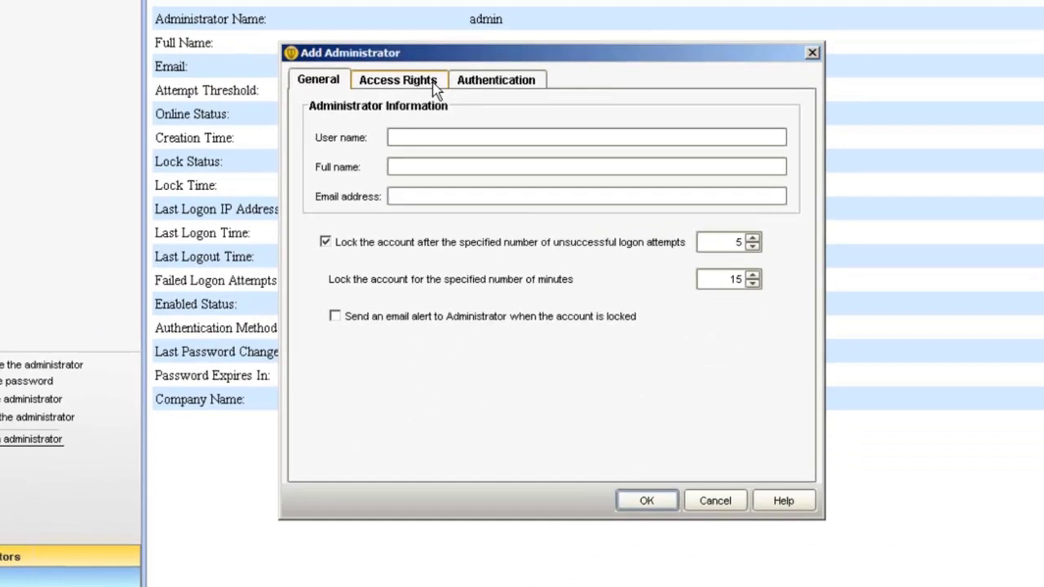
pyautogui.click(435, 86)
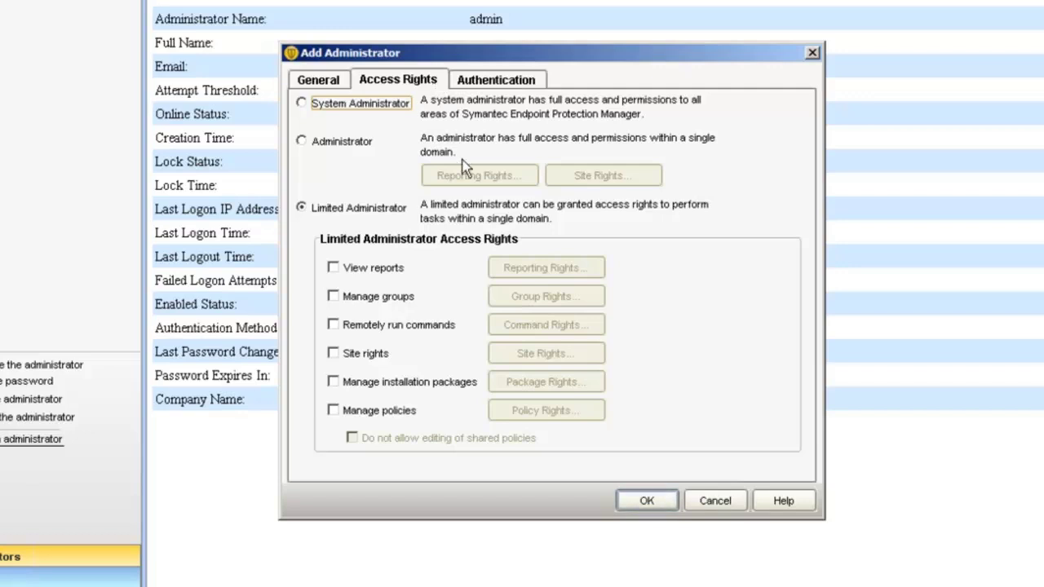
pyautogui.click(333, 411)
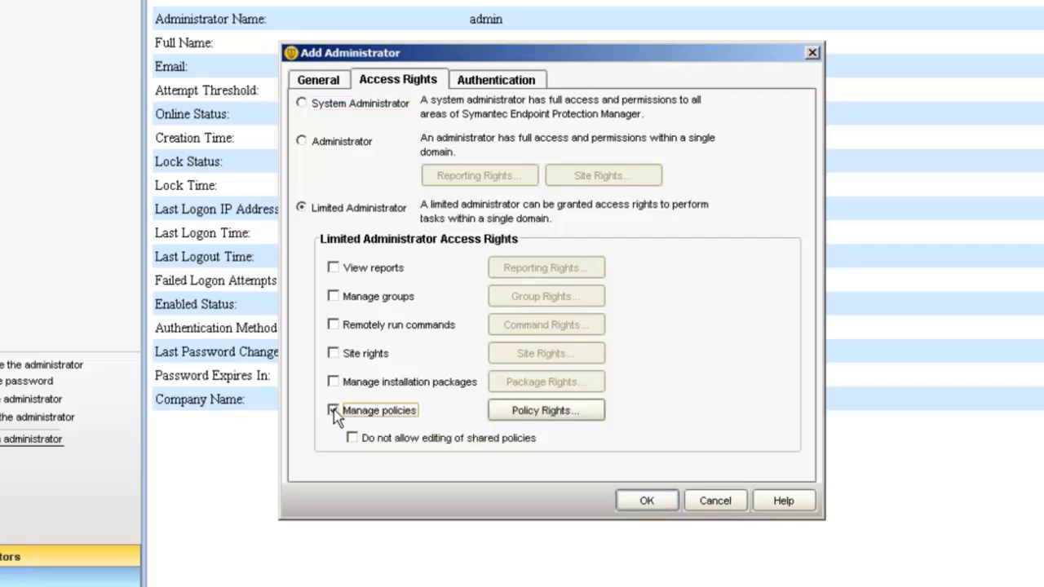
pyautogui.click(556, 415)
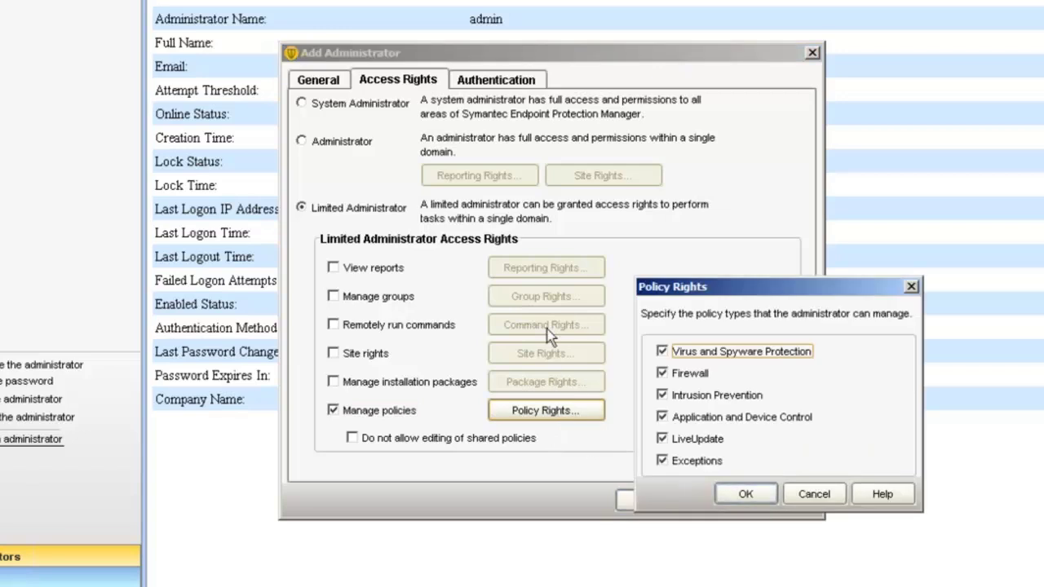
pyautogui.click(665, 462)
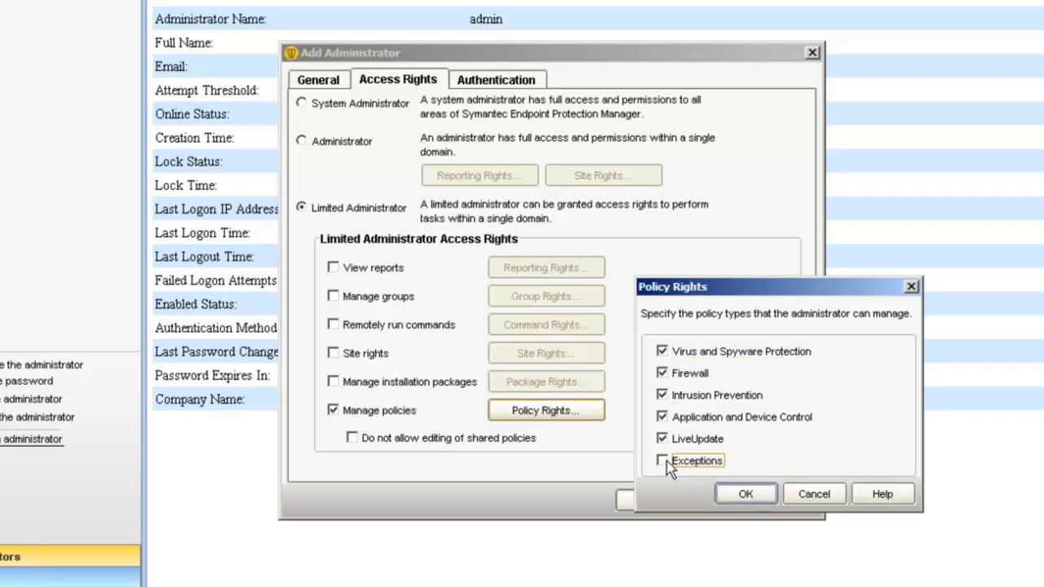
pyautogui.click(816, 501)
pyautogui.click(721, 500)
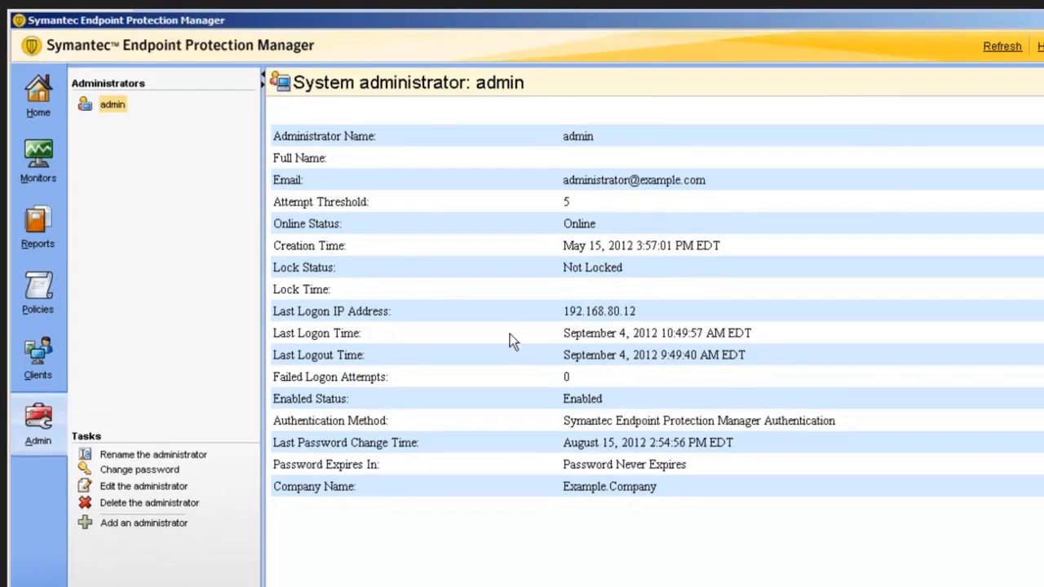
# Open the Balanced Virus and Spyware Protection policy for editing and show its Download Protection settings.
pyautogui.click(36, 291)
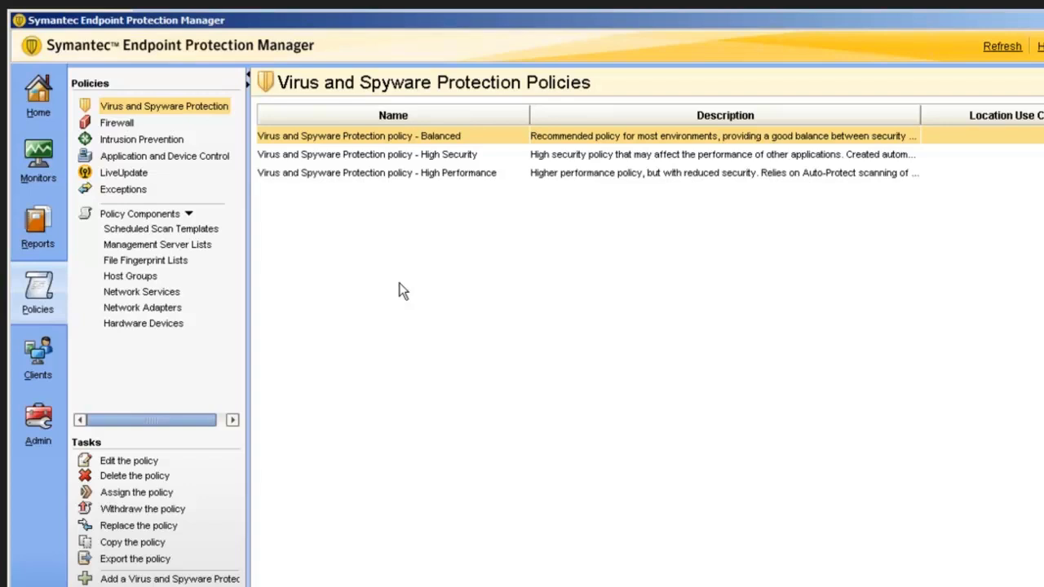
pyautogui.rightClick(392, 134)
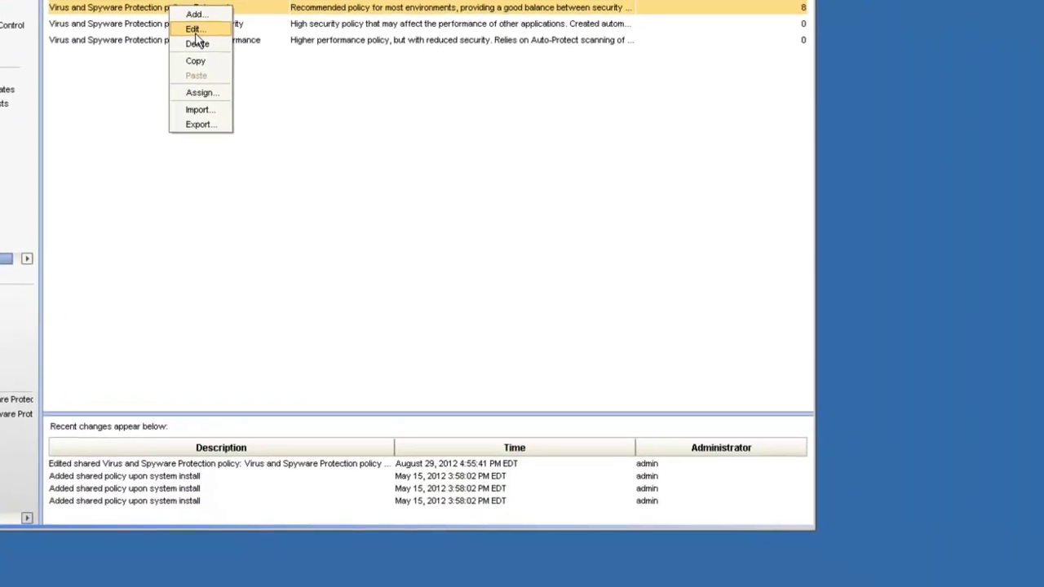
pyautogui.click(193, 30)
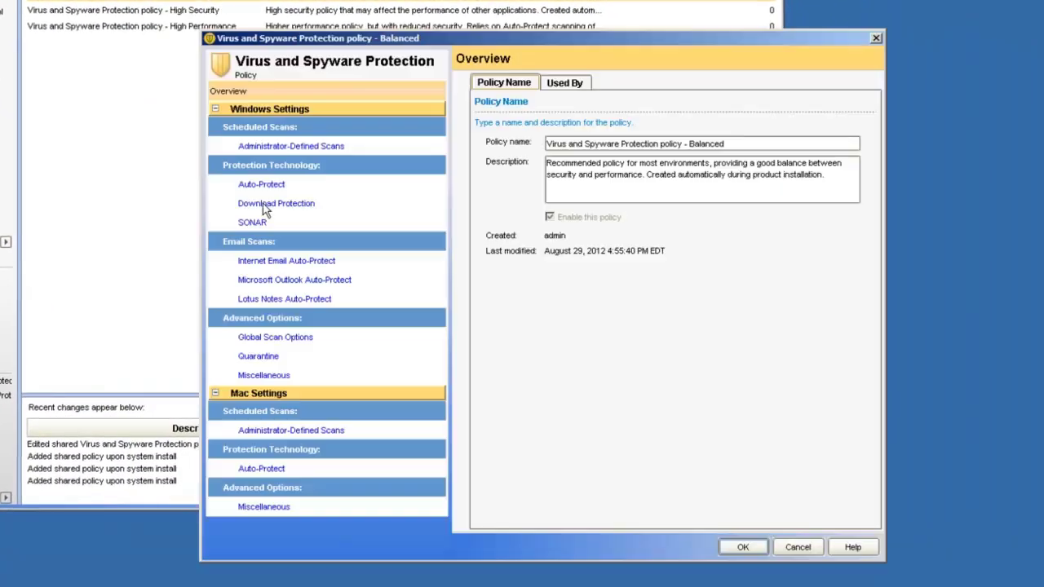
pyautogui.click(269, 206)
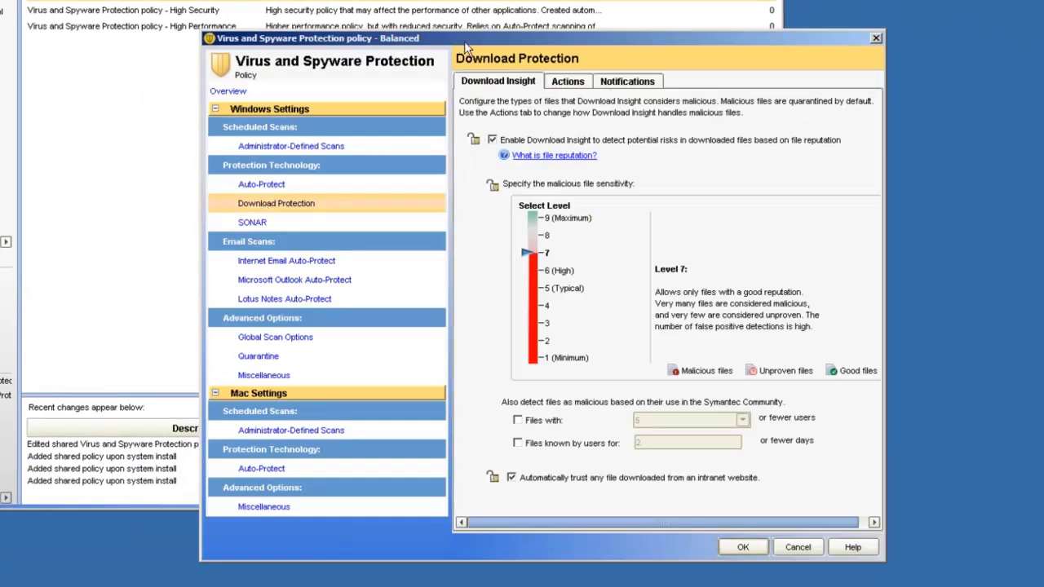
pyautogui.moveTo(464, 43); pyautogui.dragTo(326, 0)
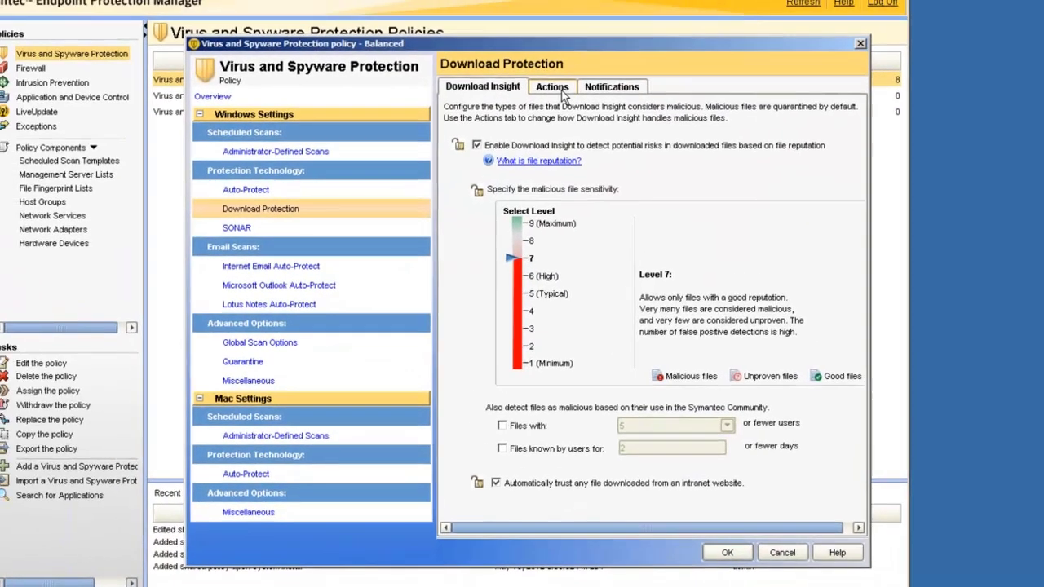
# Check the Download Protection actions for unproven files and try lower and higher malicious file sensitivity levels.
pyautogui.click(561, 91)
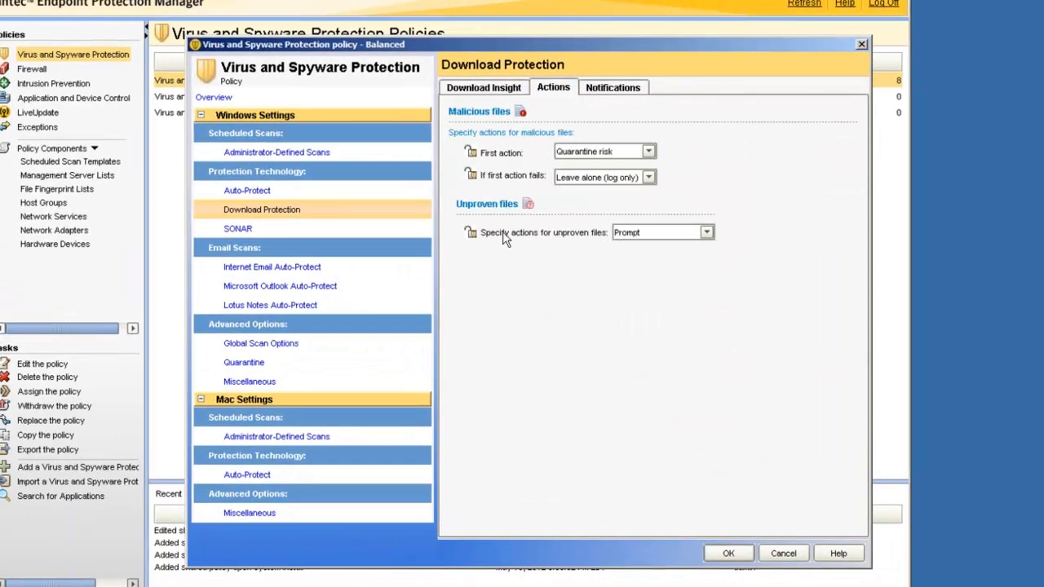
pyautogui.click(706, 233)
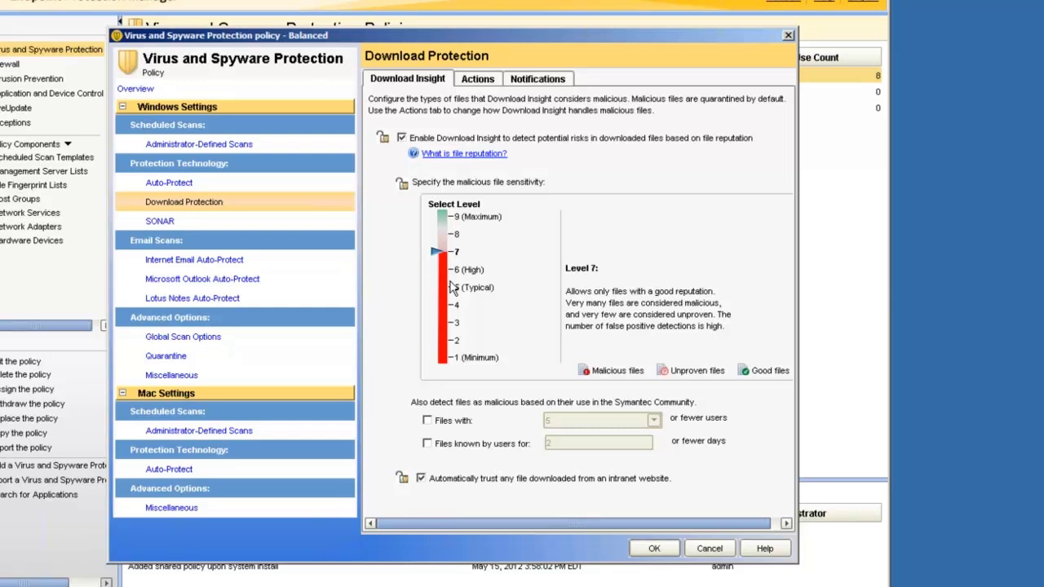
pyautogui.click(459, 361)
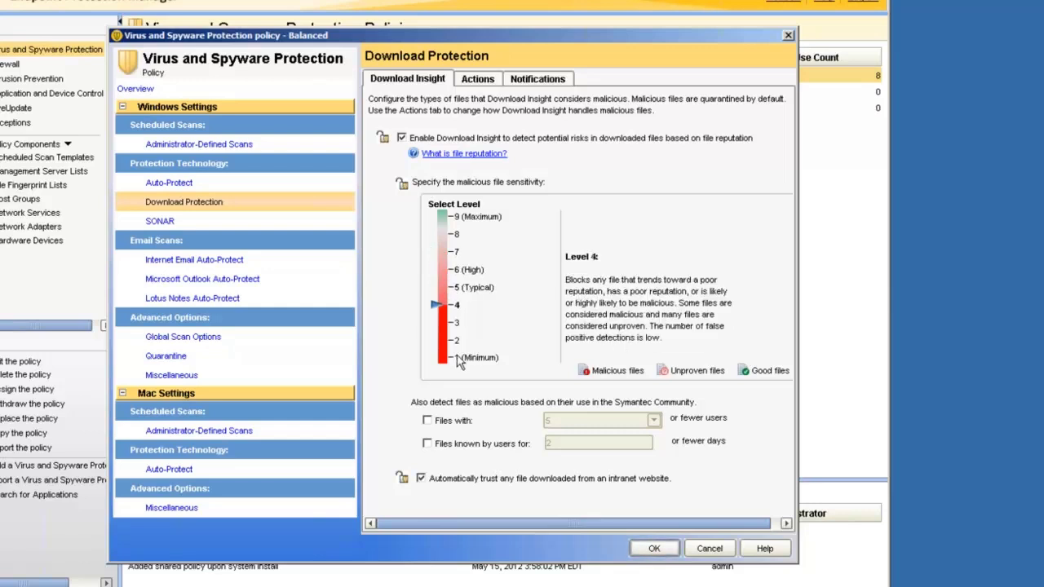
pyautogui.click(475, 225)
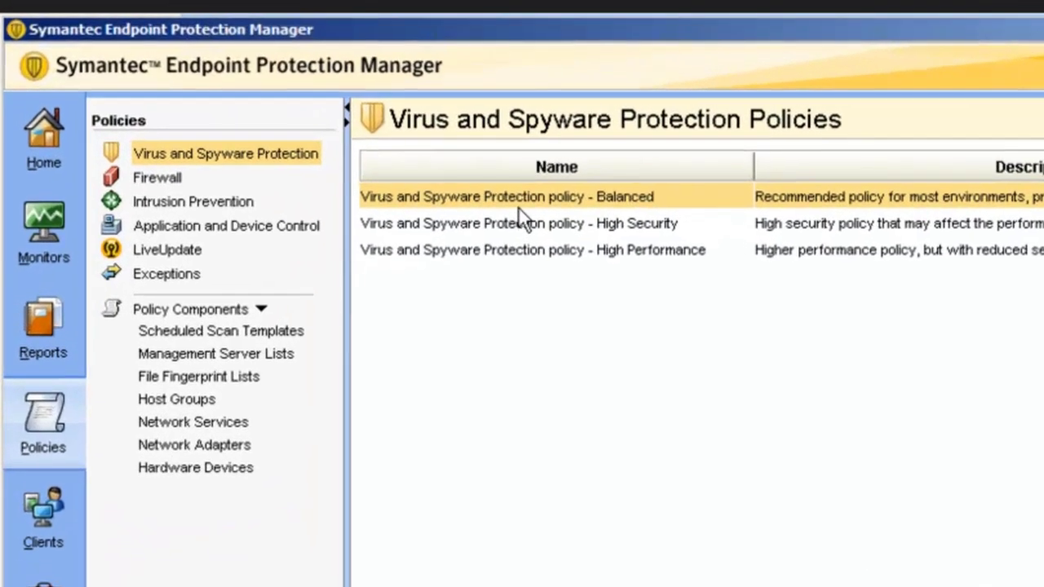
# Reopen the Balanced Virus and Spyware Protection policy and view its Global Scan Options.
pyautogui.rightClick(317, 128)
pyautogui.click(561, 246)
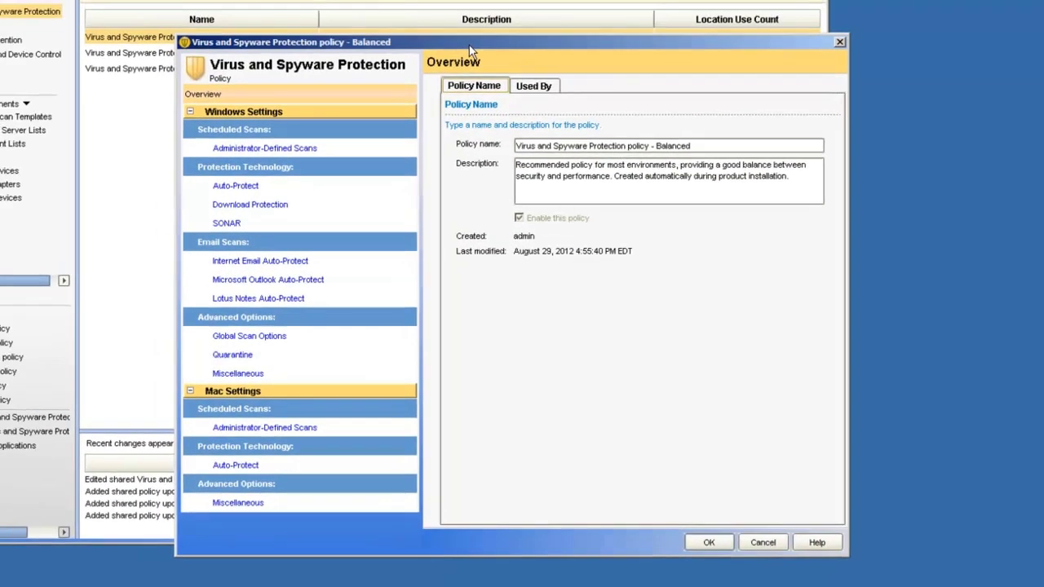
pyautogui.click(232, 335)
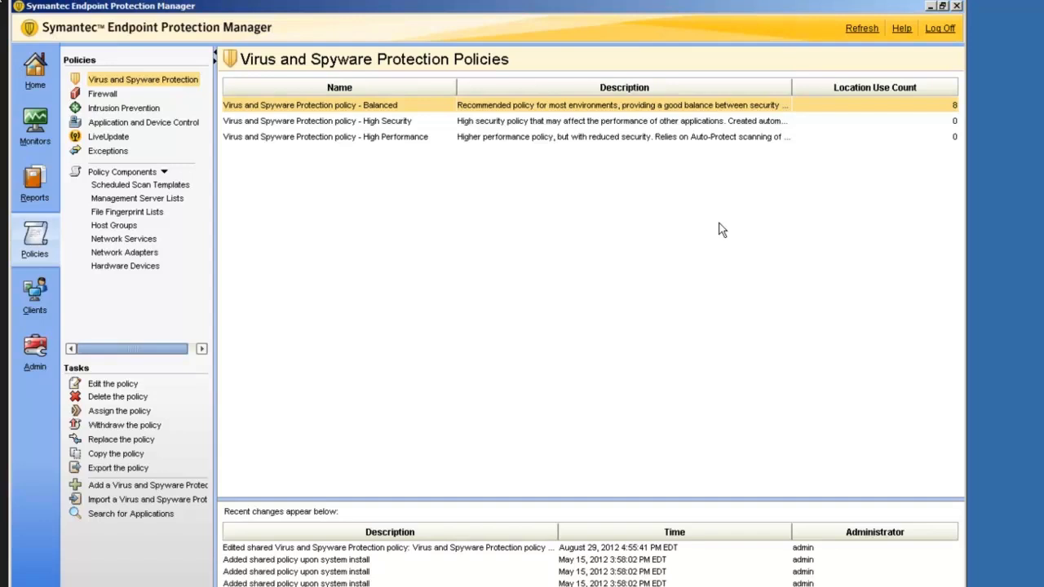
# View the policies and settings applied to the Servers client group.
pyautogui.click(36, 303)
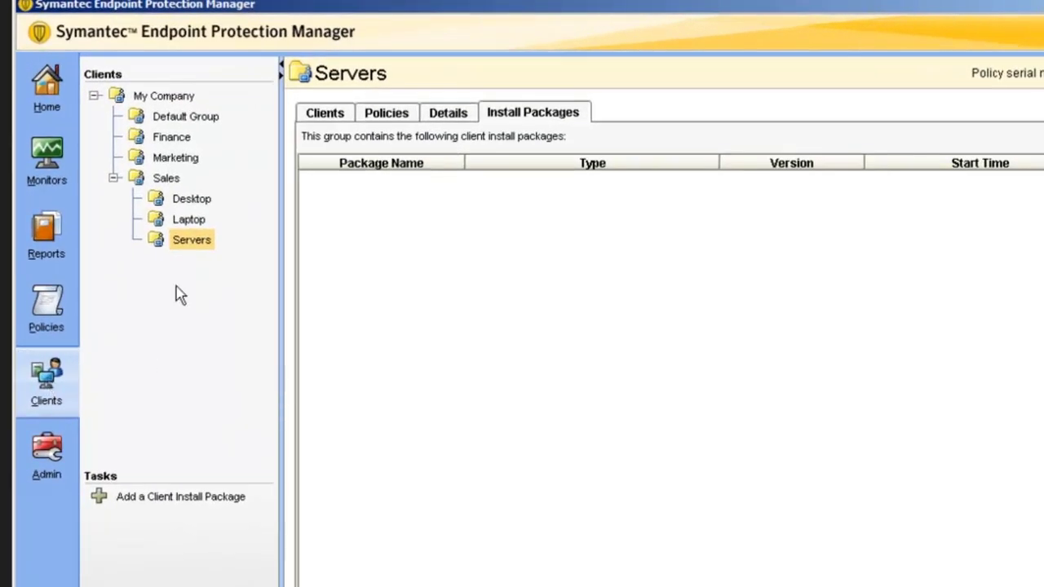
pyautogui.click(380, 115)
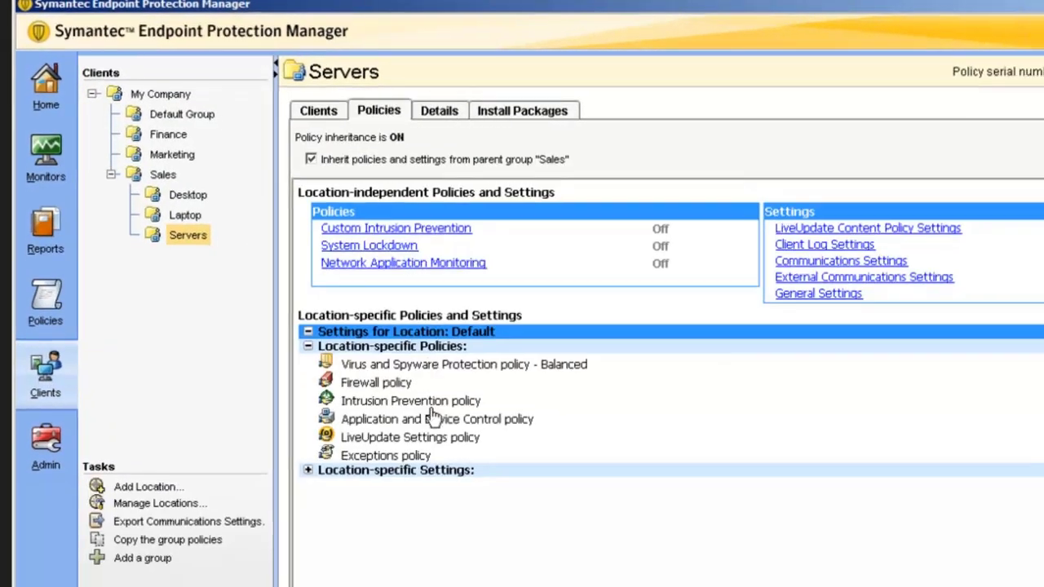